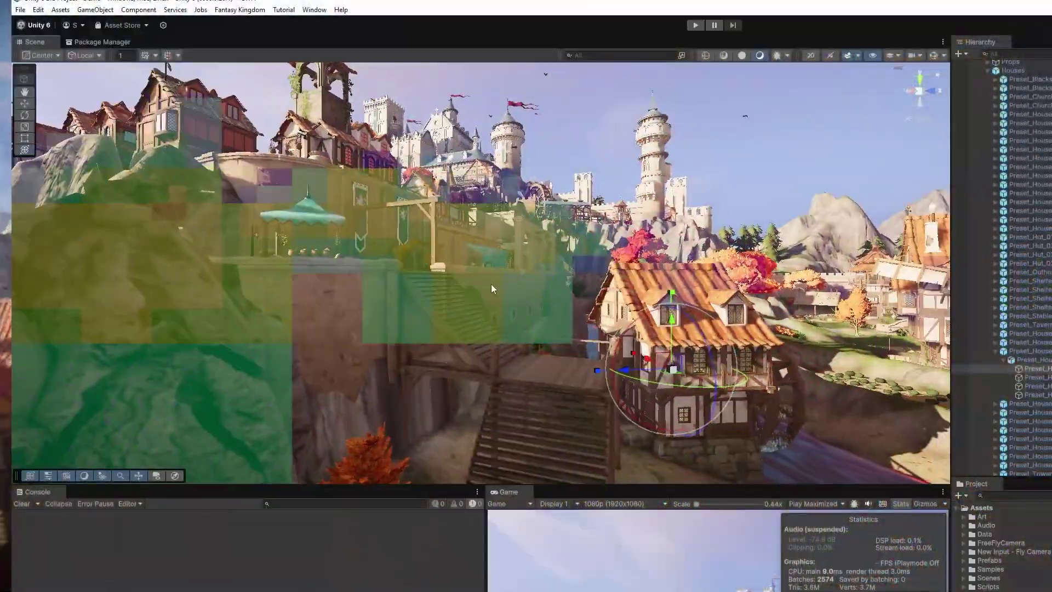
Step: Pull the Scene view camera back to a wide shot of the whole town and castle
scroll(565, 328, "up", 5)
right_click_drag(565, 328, 482, 353)
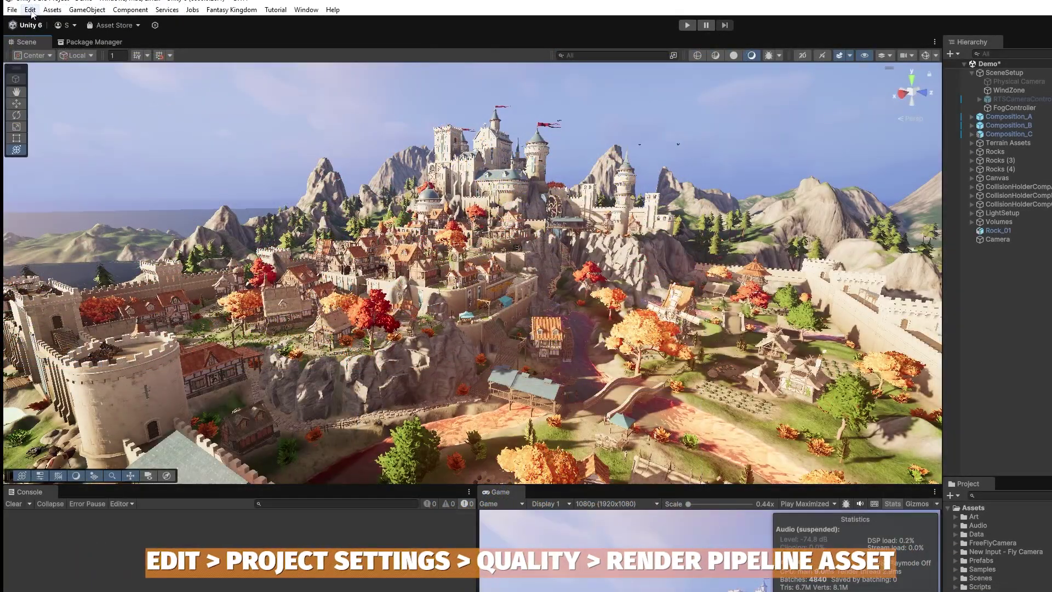
Step: Open the Desktop URP asset from Quality settings and set its GPU Resident Drawer to Instanced Drawing
left_click(30, 10)
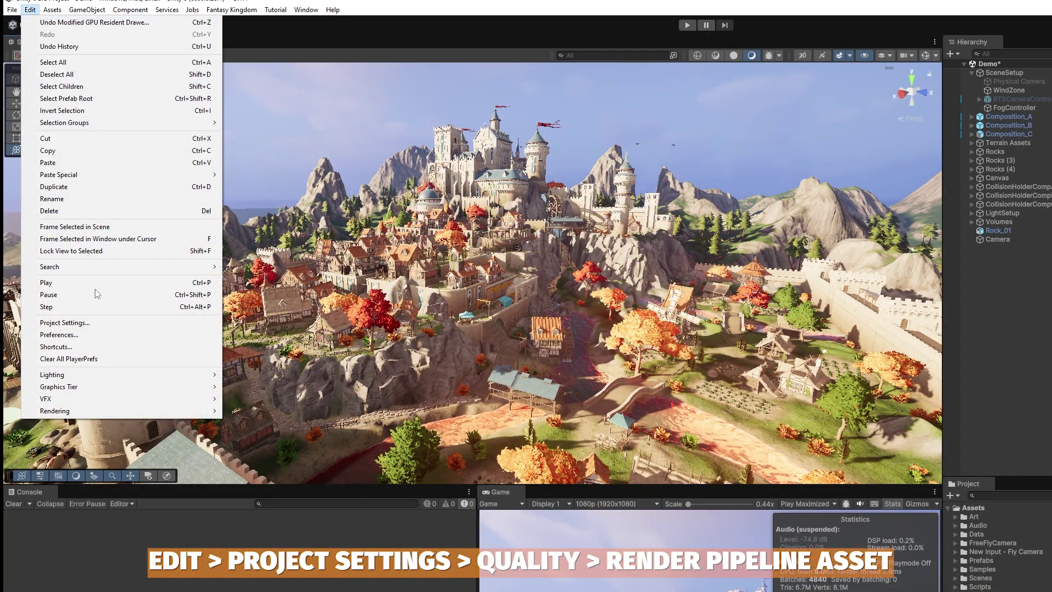
left_click(90, 322)
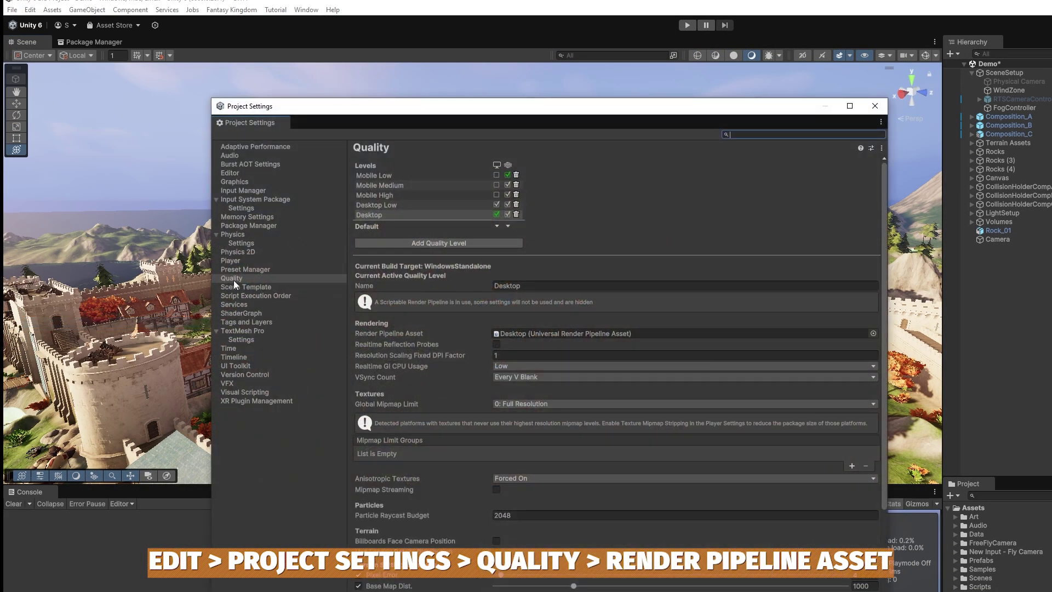
left_click(234, 280)
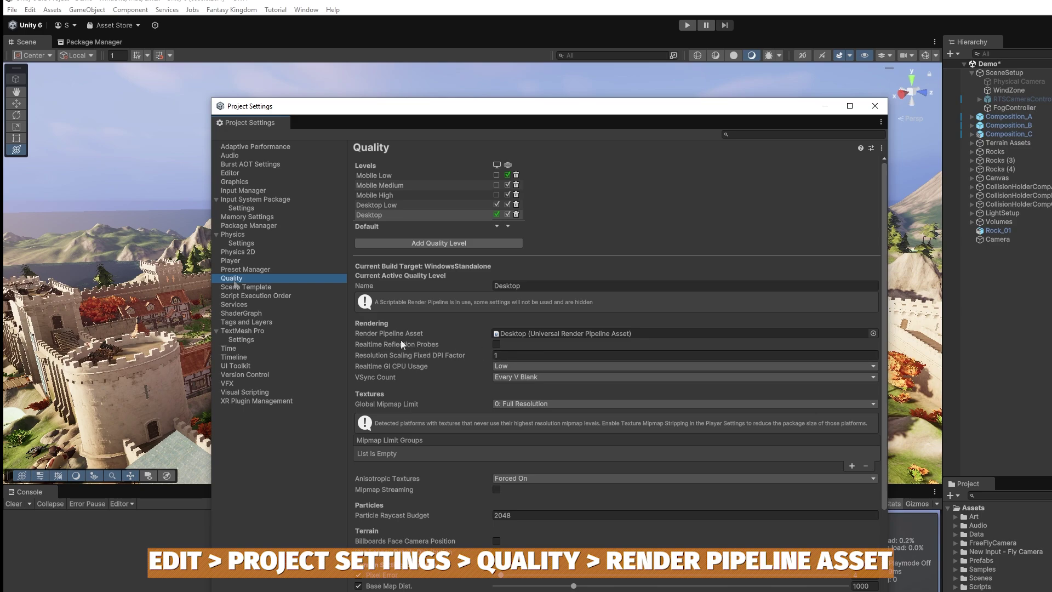
left_click(530, 333)
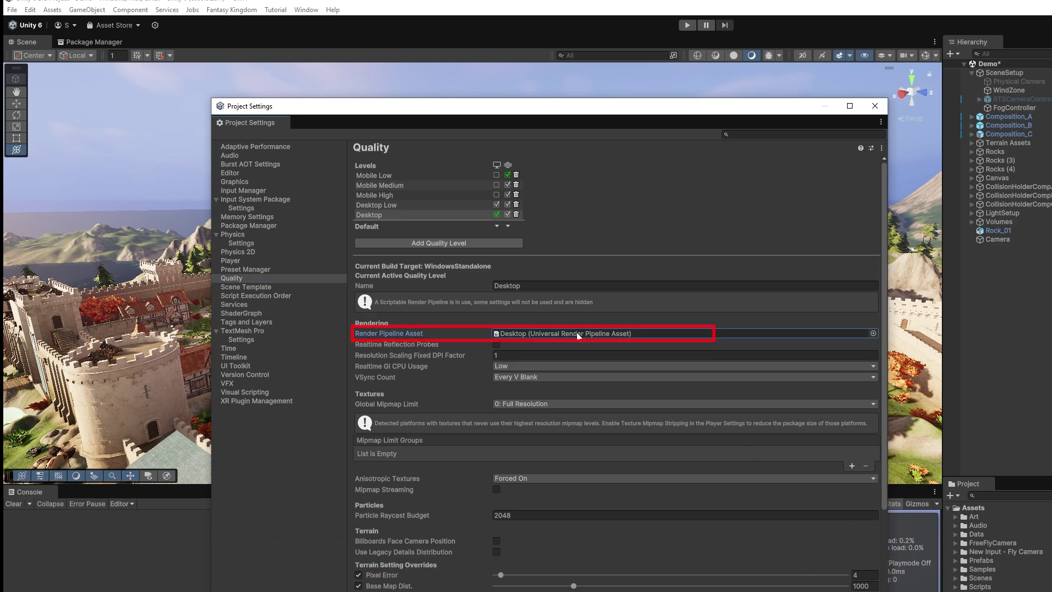
right_click(526, 334)
left_click(544, 345)
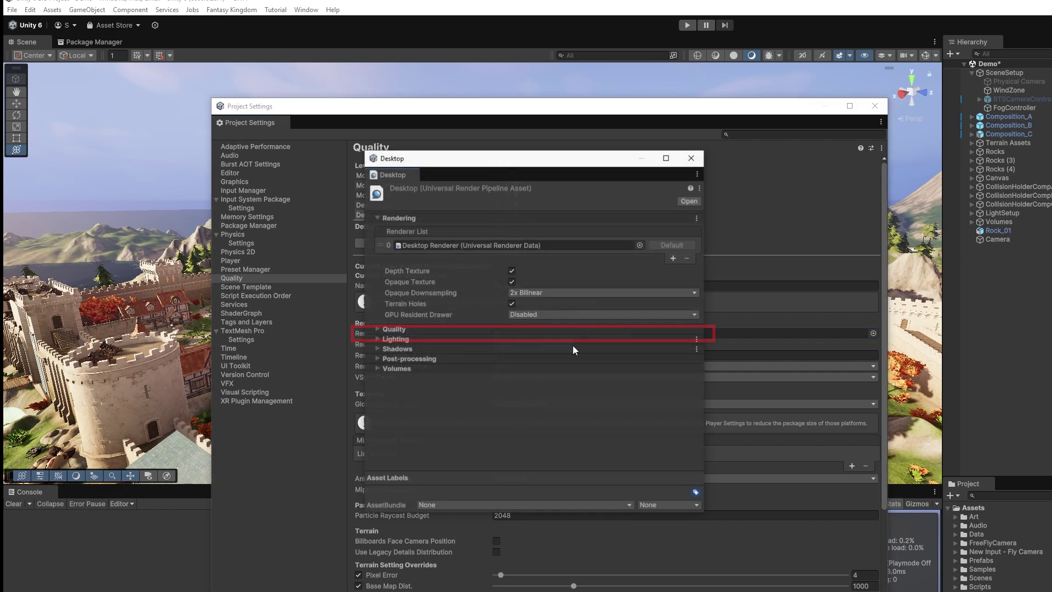
left_click(877, 110)
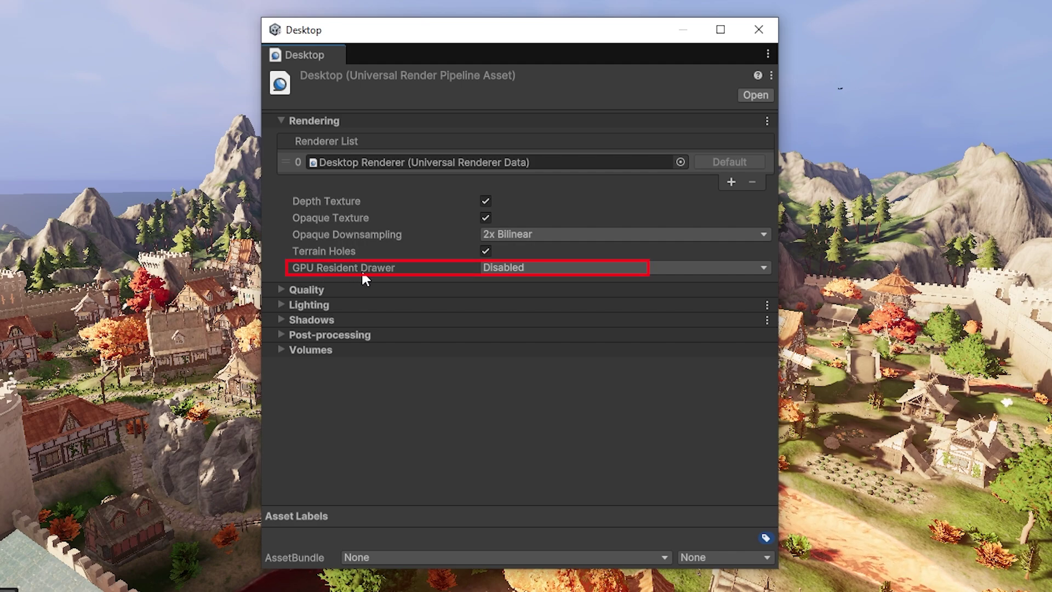
left_click(483, 269)
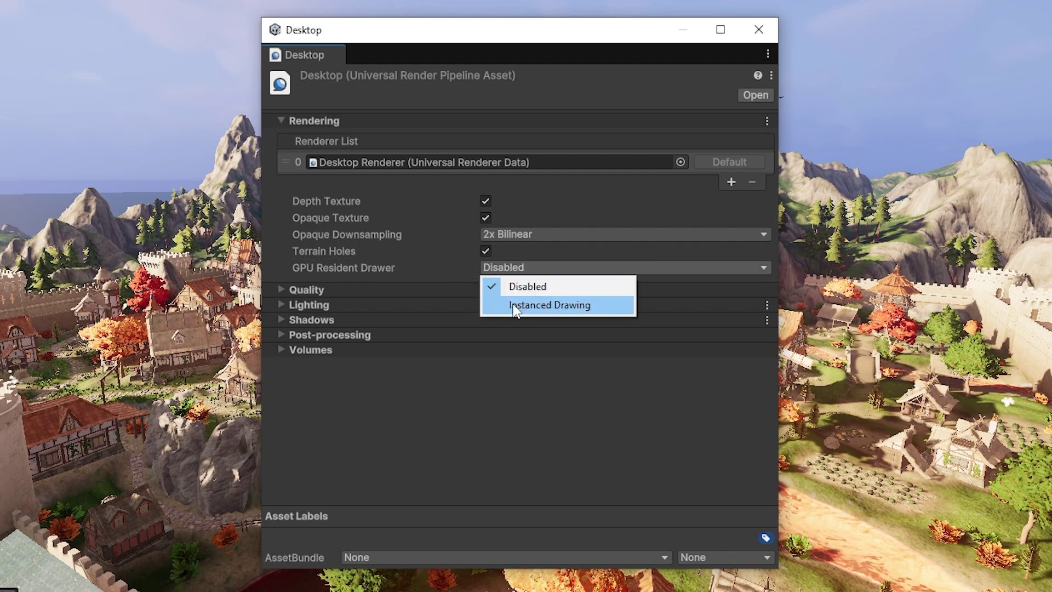
left_click(543, 306)
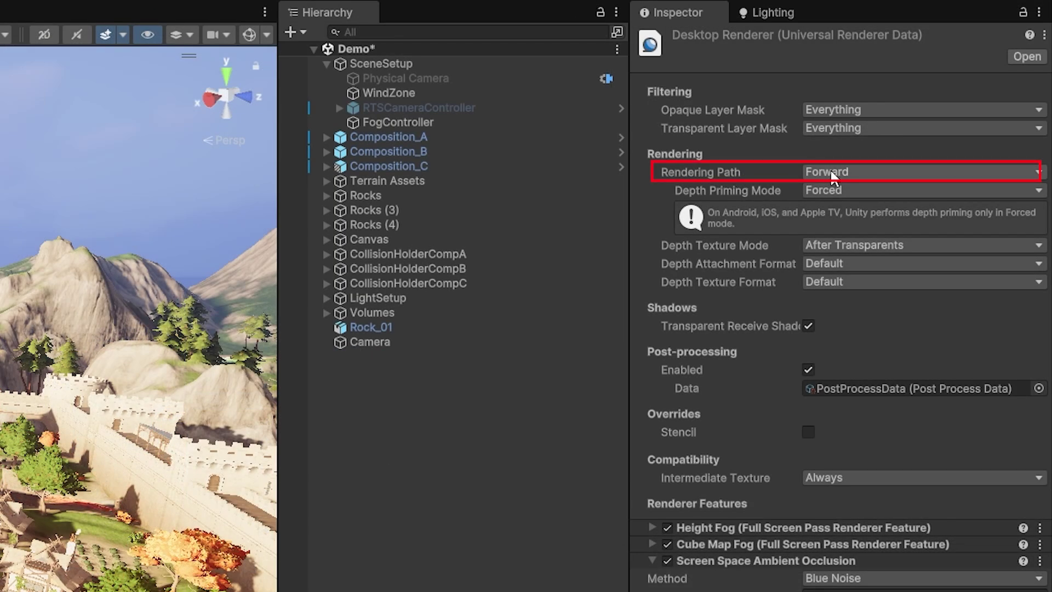
Step: Switch the Desktop Renderer's Rendering Path to Forward+
left_click(848, 173)
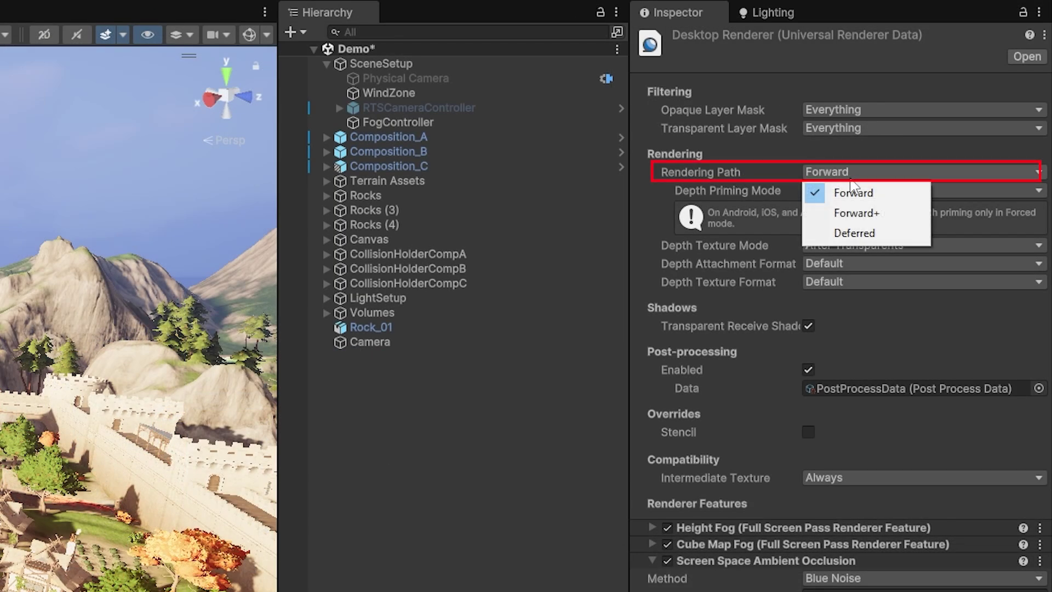
left_click(849, 212)
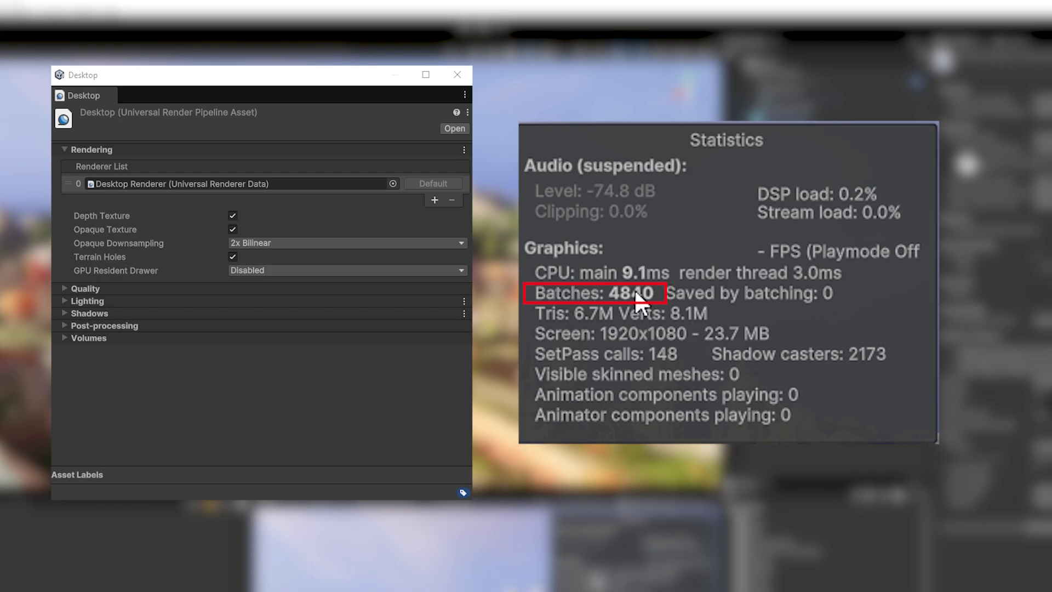
Step: Set GPU Resident Drawer to Instanced Drawing, also during play, cutting play-mode batches to 2039
left_click(262, 272)
left_click(278, 300)
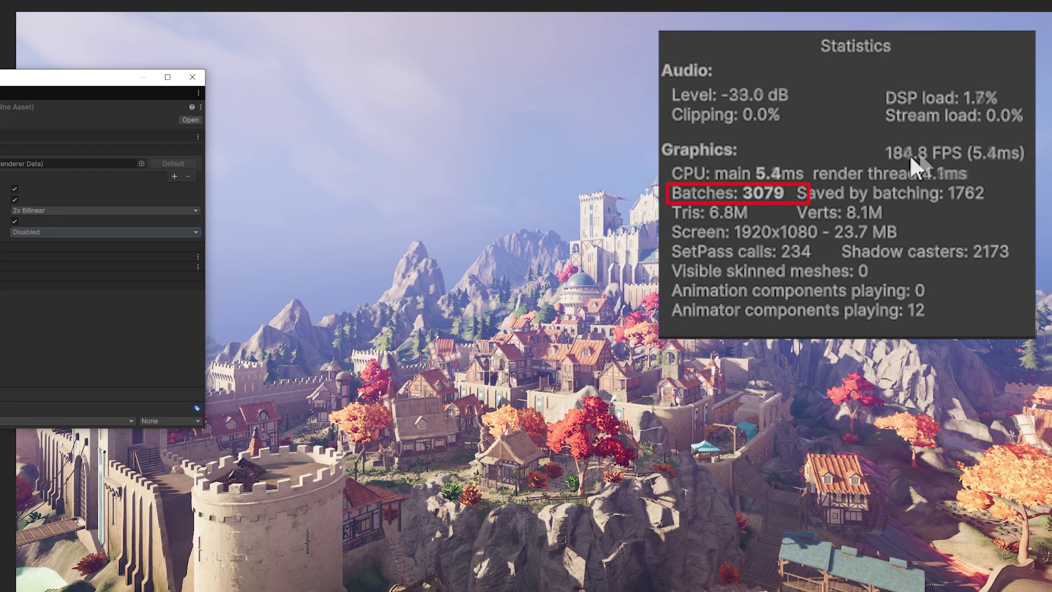
left_click(23, 232)
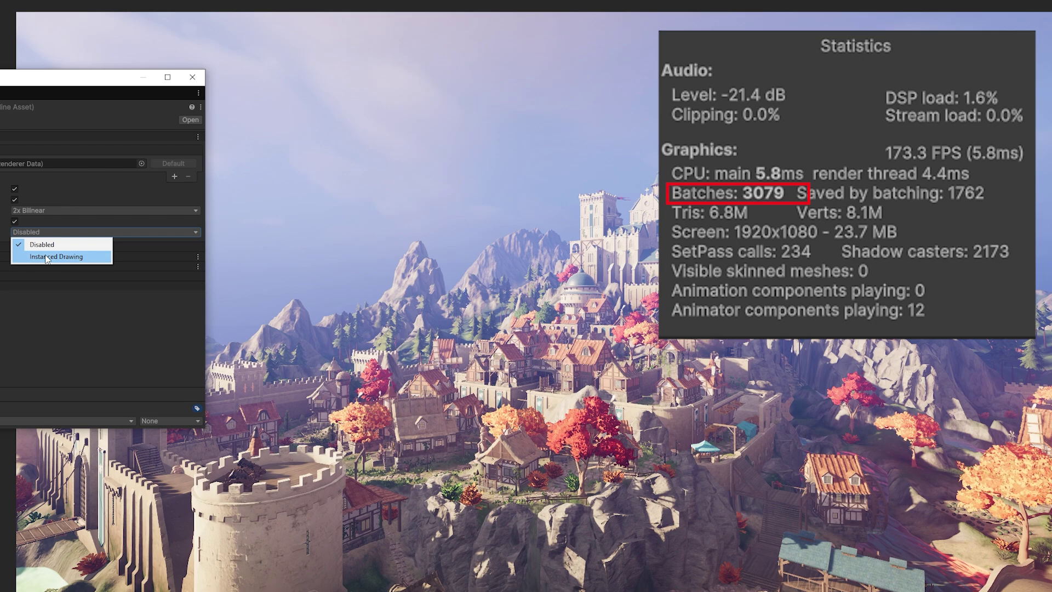
left_click(44, 255)
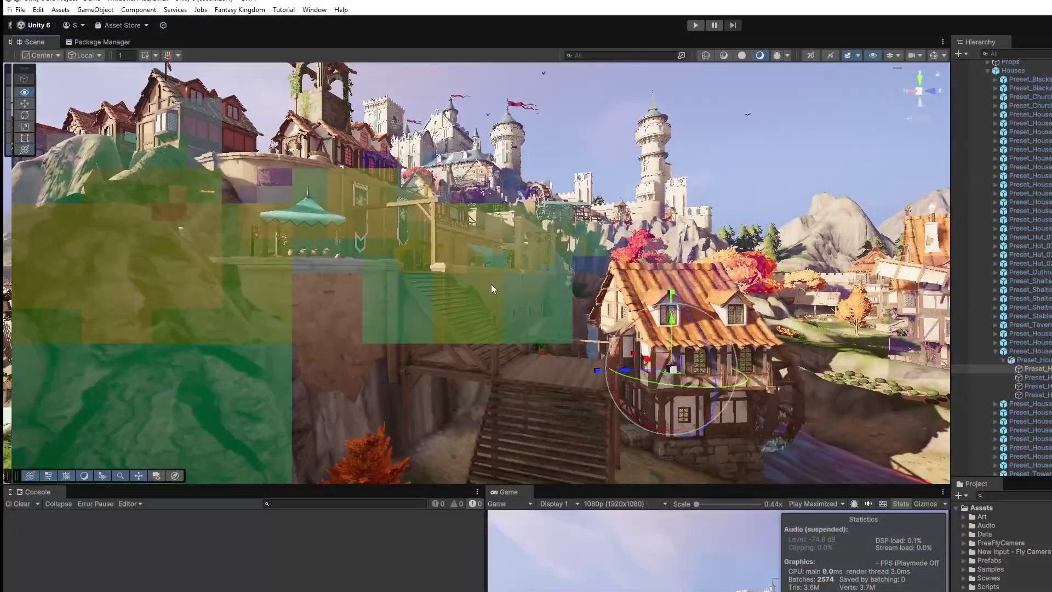
scroll(562, 327, "up", 5)
right_click_drag(563, 327, 139, 248)
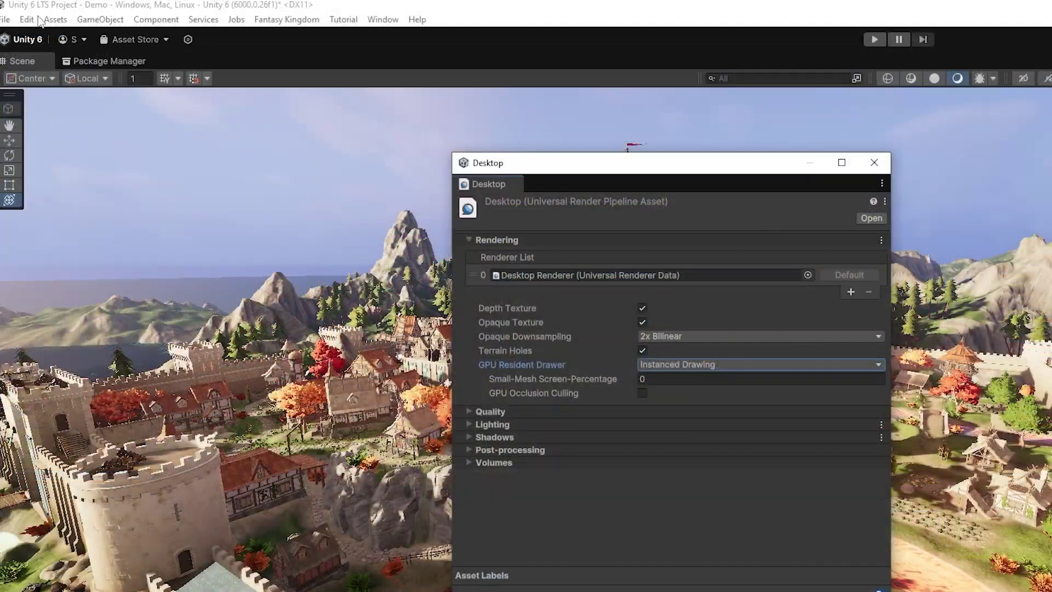
Step: Show the Player page of Project Settings to confirm Static Batching is off
left_click(38, 19)
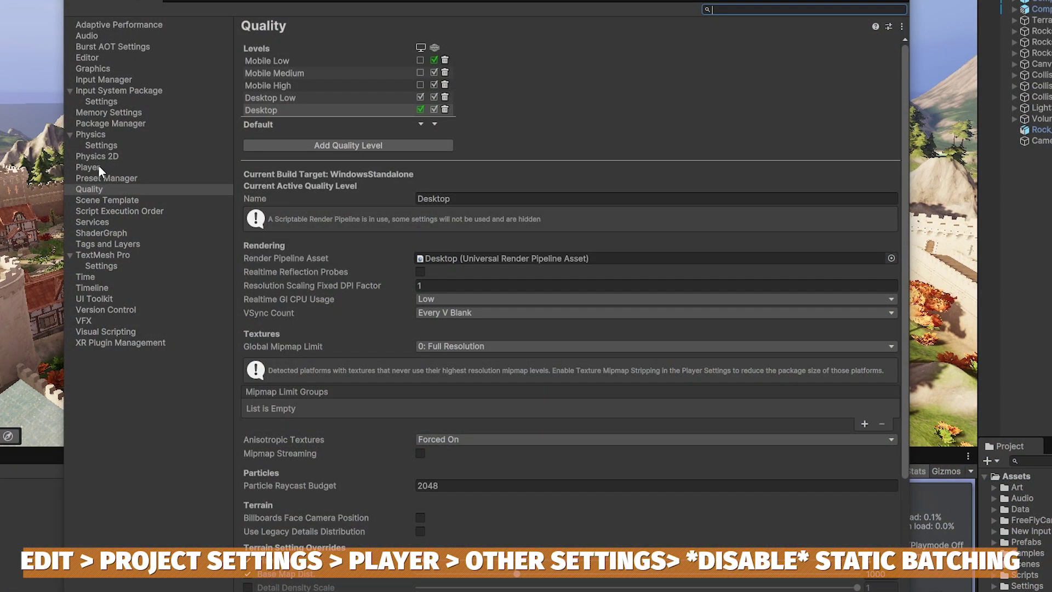
left_click(98, 166)
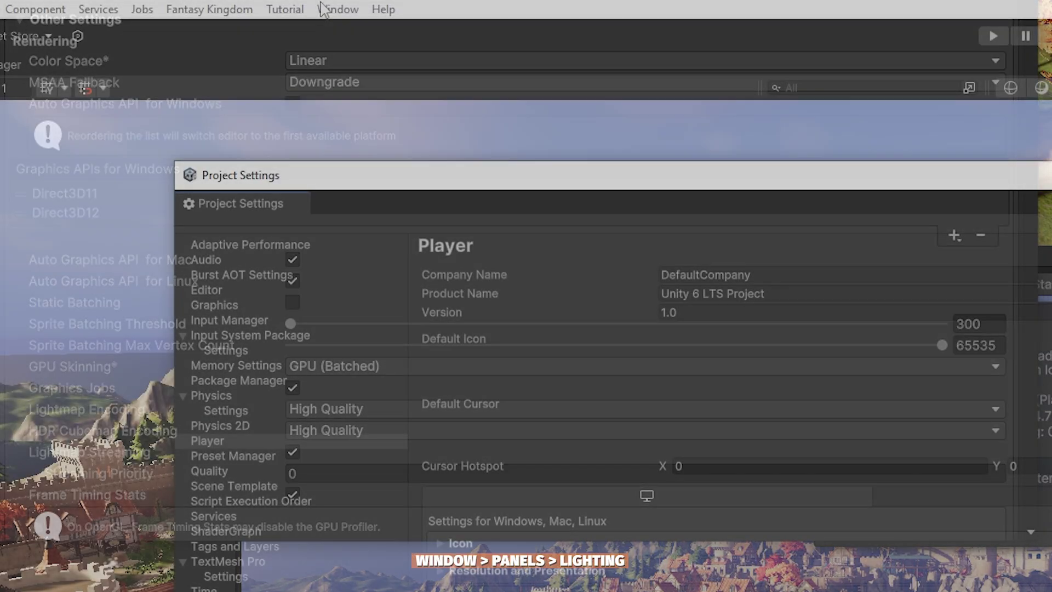
Step: In the Lighting window, toggle lightmap Use Mipmap Limits off and back on
left_click(336, 9)
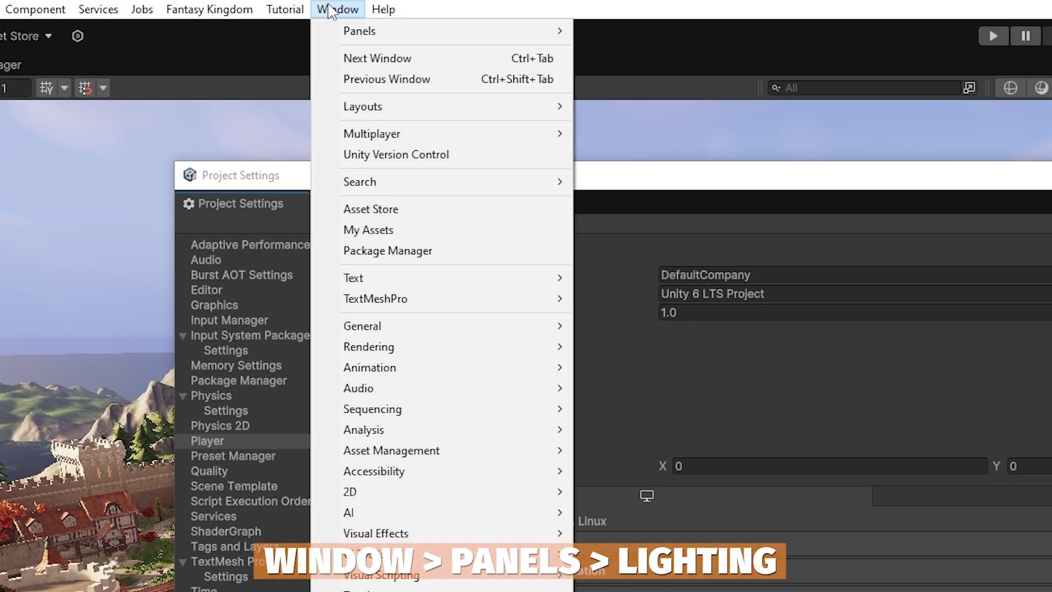
mouse_move(426, 33)
left_click(628, 162)
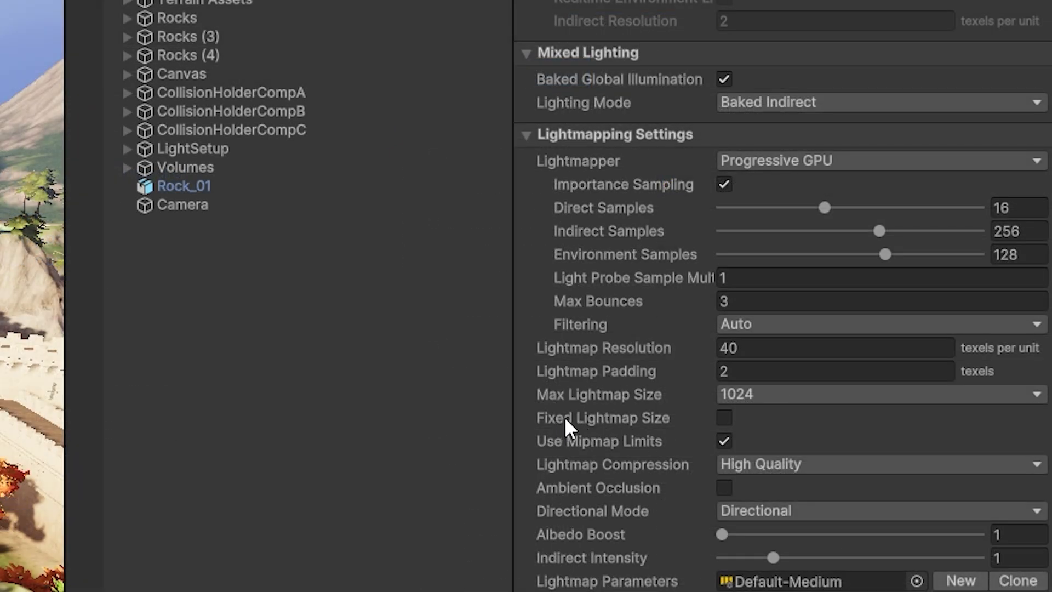
mouse_move(630, 413)
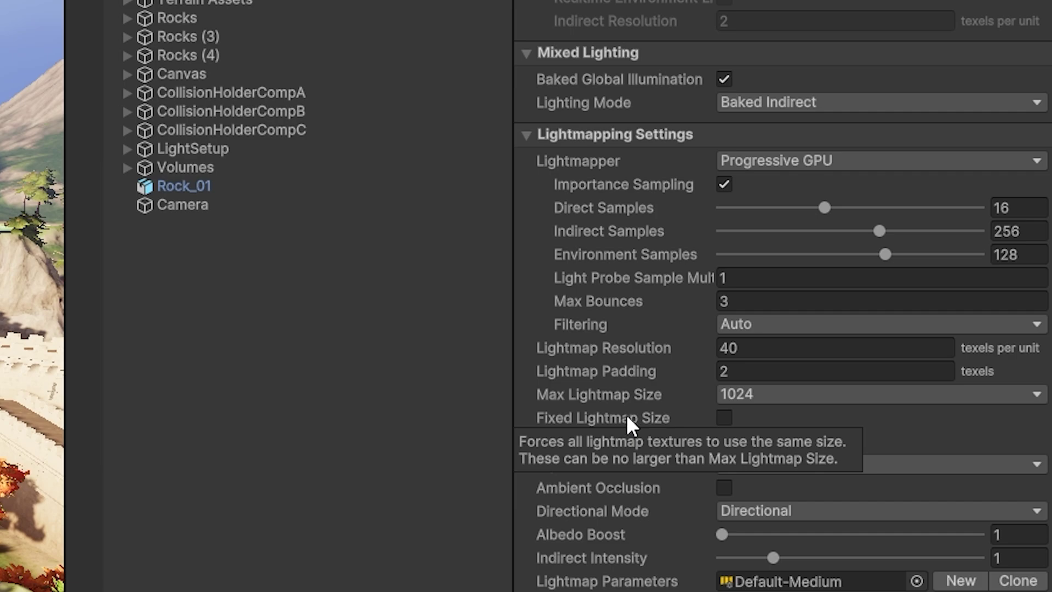
mouse_move(626, 394)
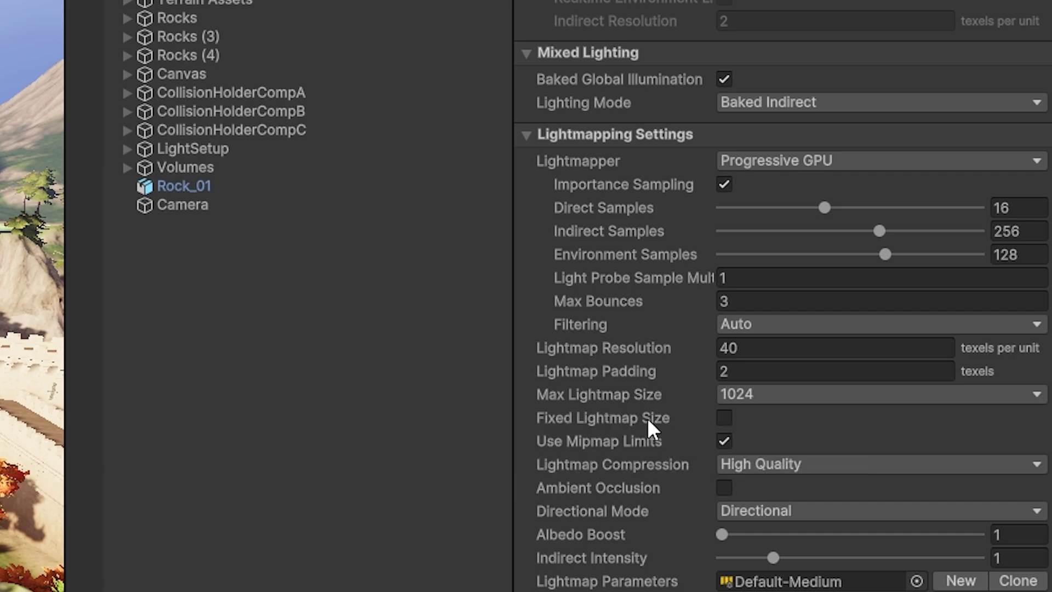
left_click(709, 439)
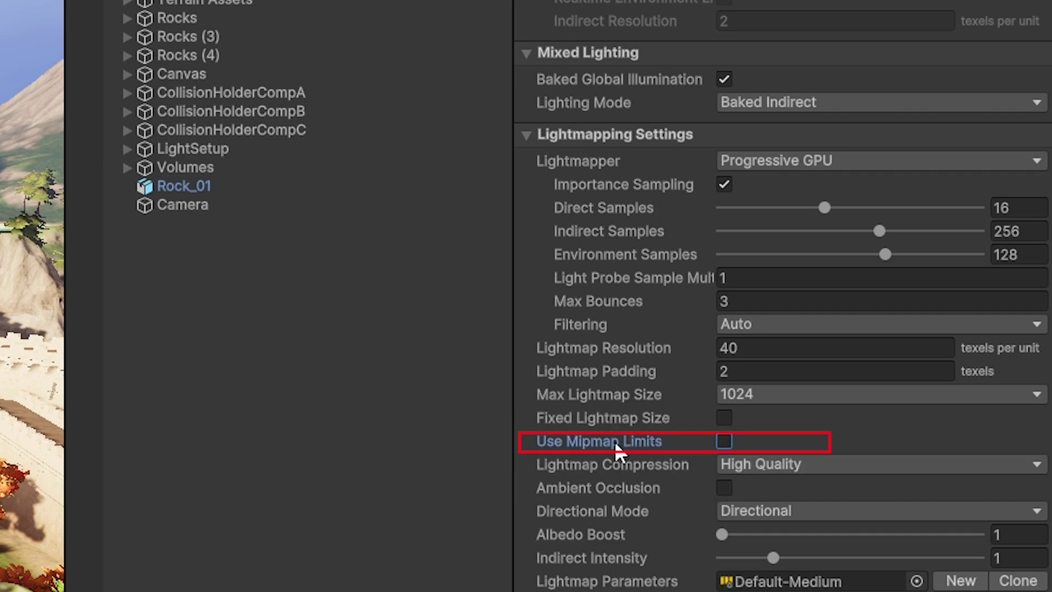
mouse_move(610, 439)
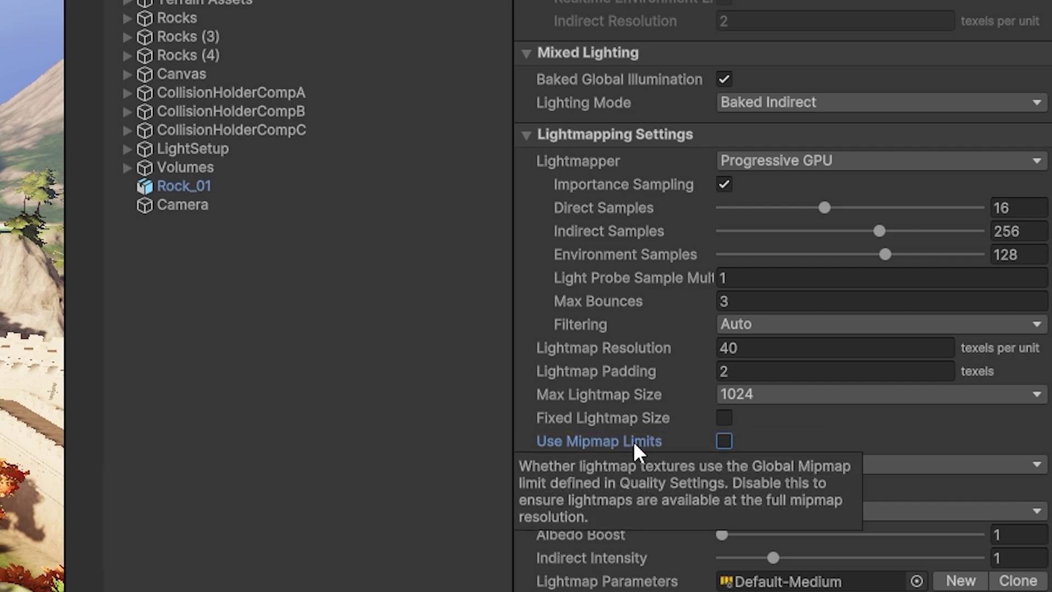
left_click(723, 439)
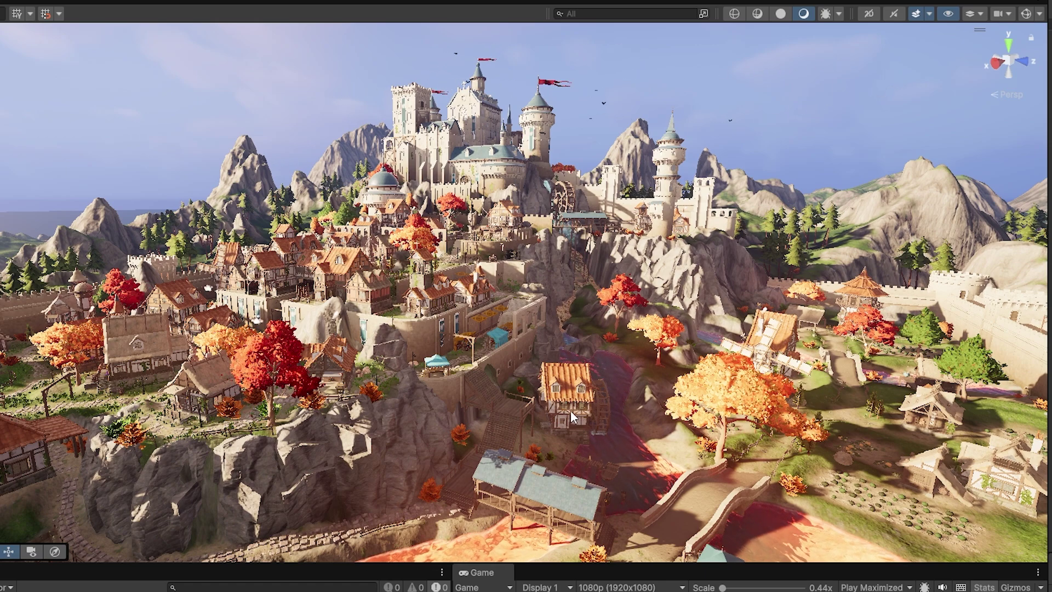
Step: Select the Preset_House_01_A_LOD0 house and add the Disallow GPU Driven Rendering component
left_click(571, 409)
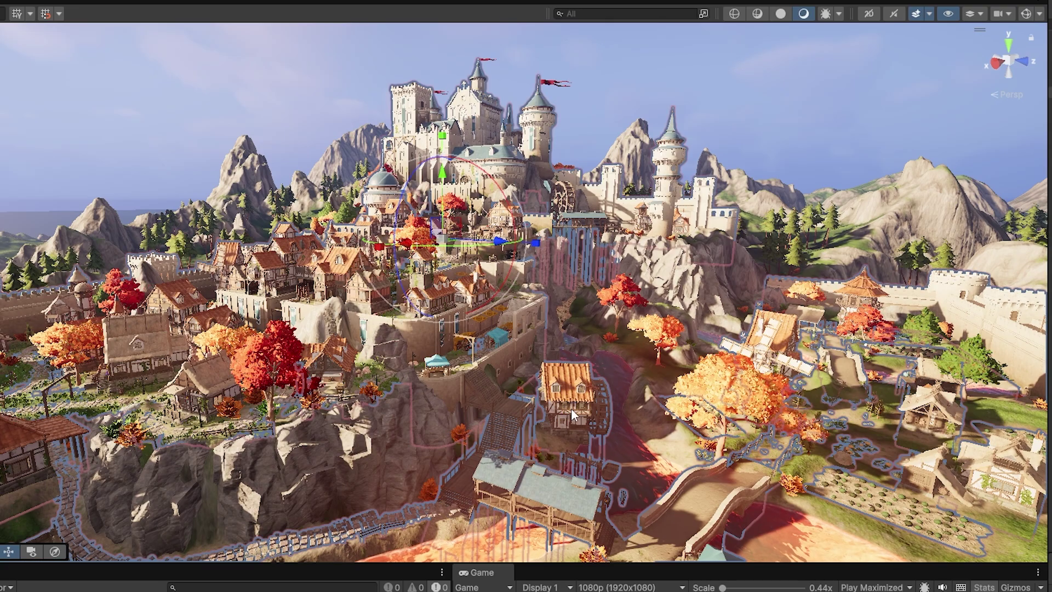
left_click(571, 409)
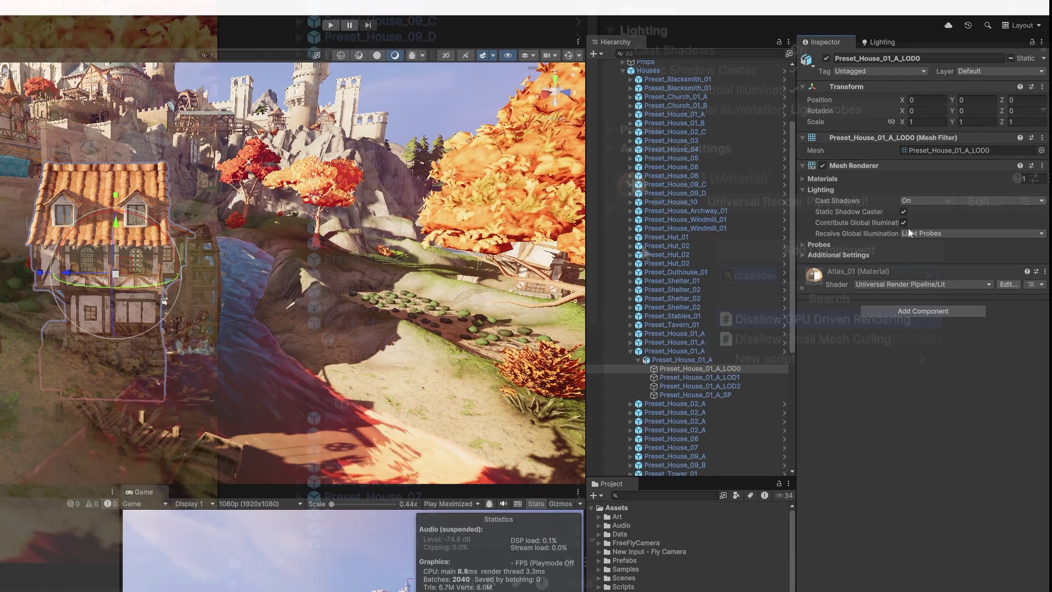
left_click(838, 307)
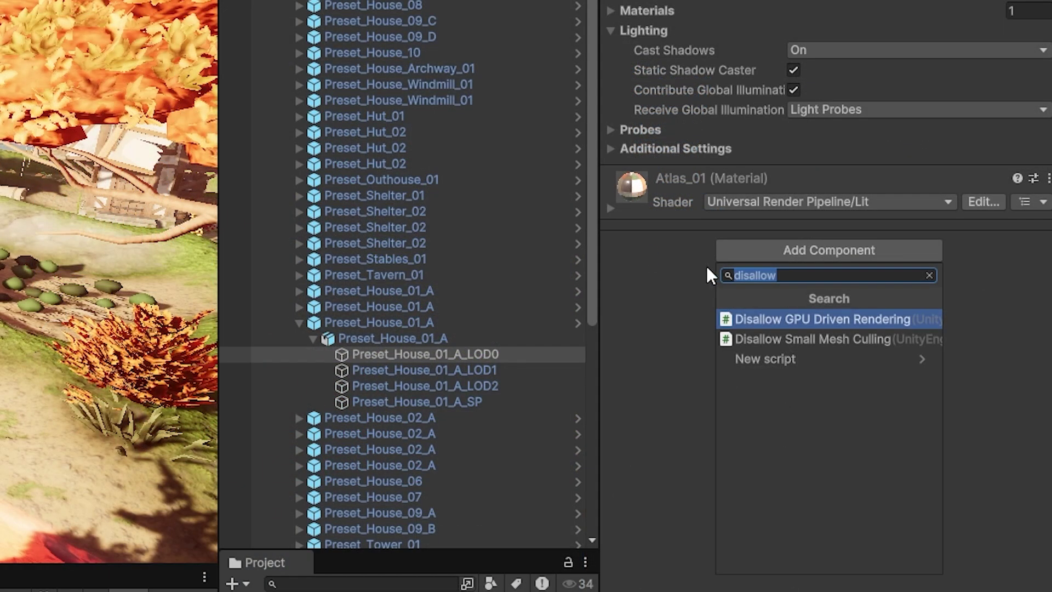
left_click(844, 322)
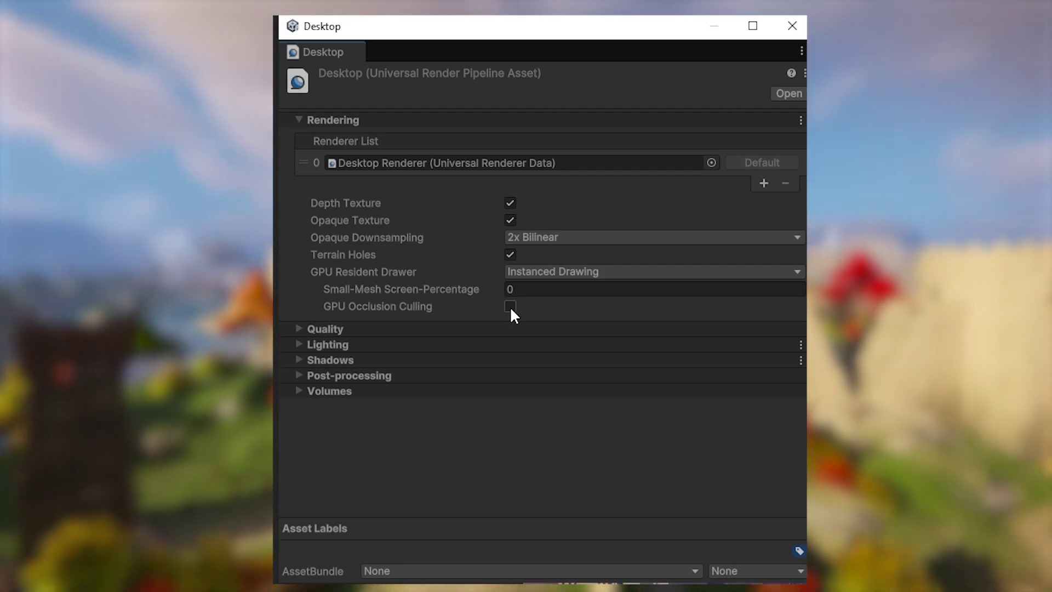
Step: Tick GPU Occlusion Culling in the Desktop URP asset's Rendering settings
left_click(510, 306)
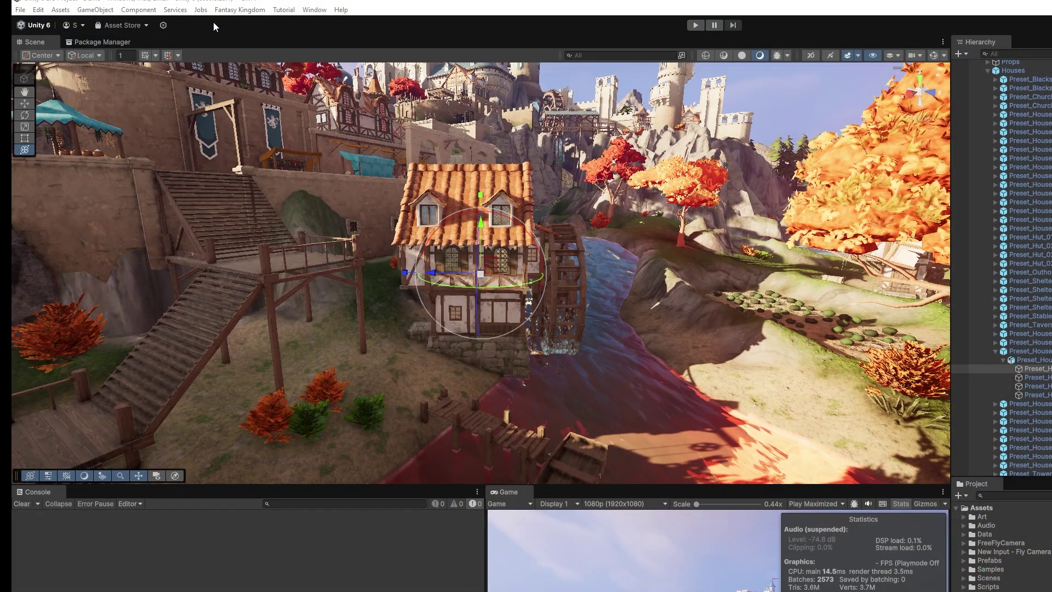
Step: Open the Rendering Debugger and enable Occlusion Test Overlay under GPU Resident Drawer
left_click(314, 10)
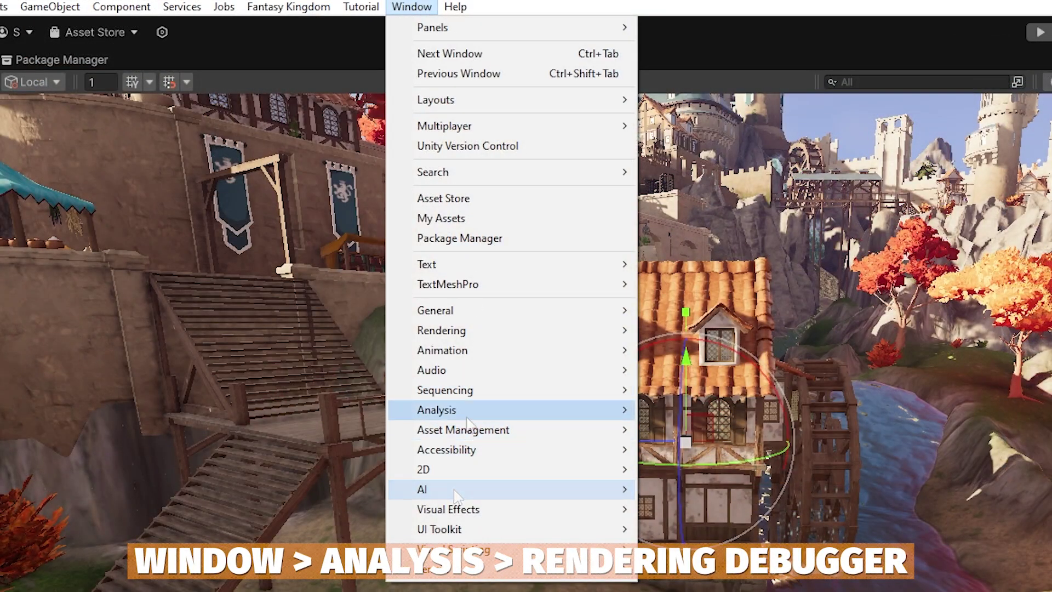
mouse_move(347, 254)
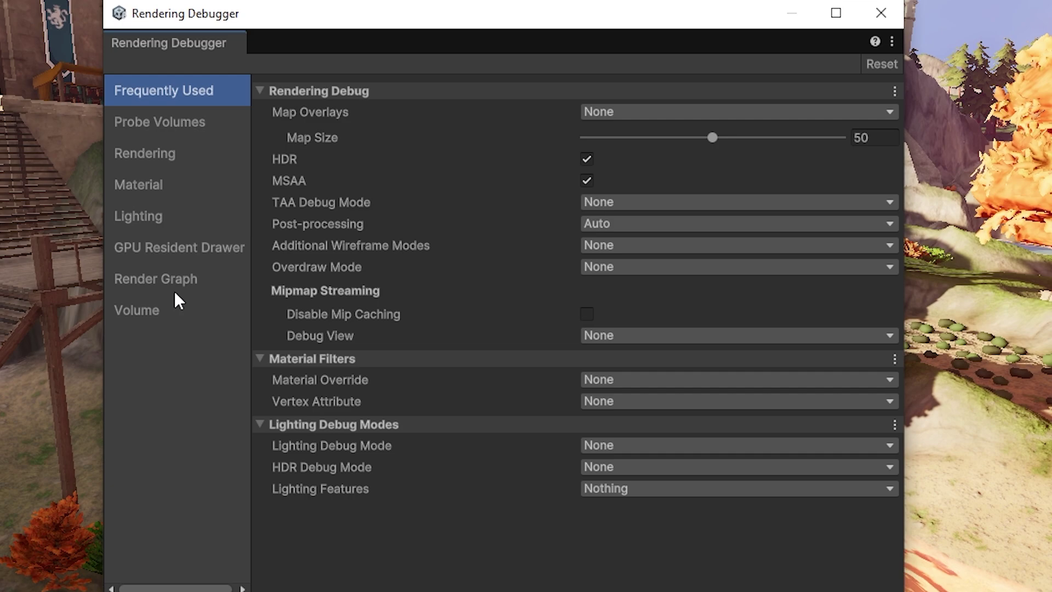
left_click(161, 252)
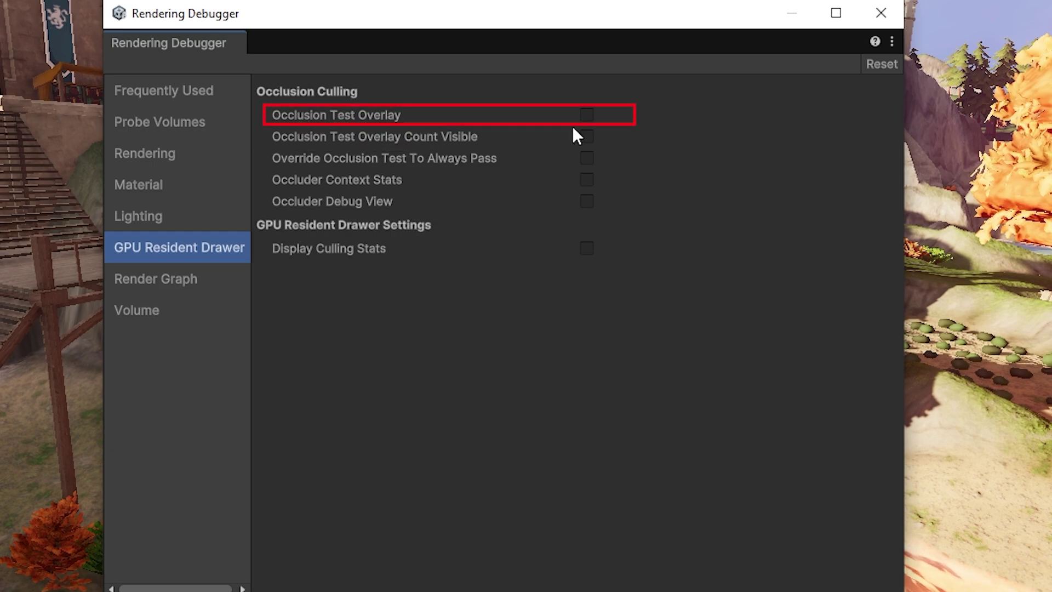
left_click(586, 115)
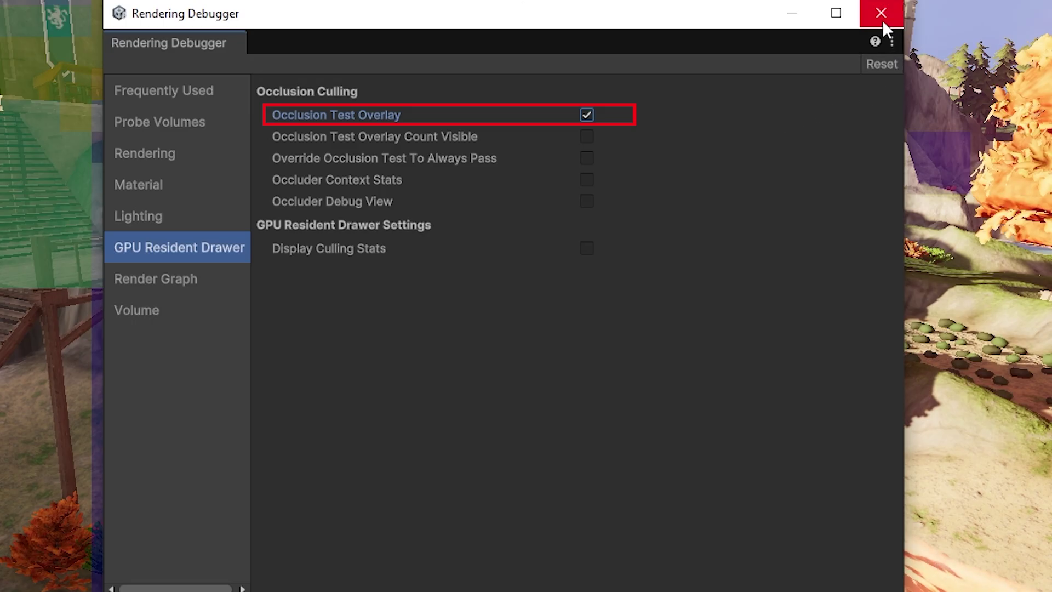